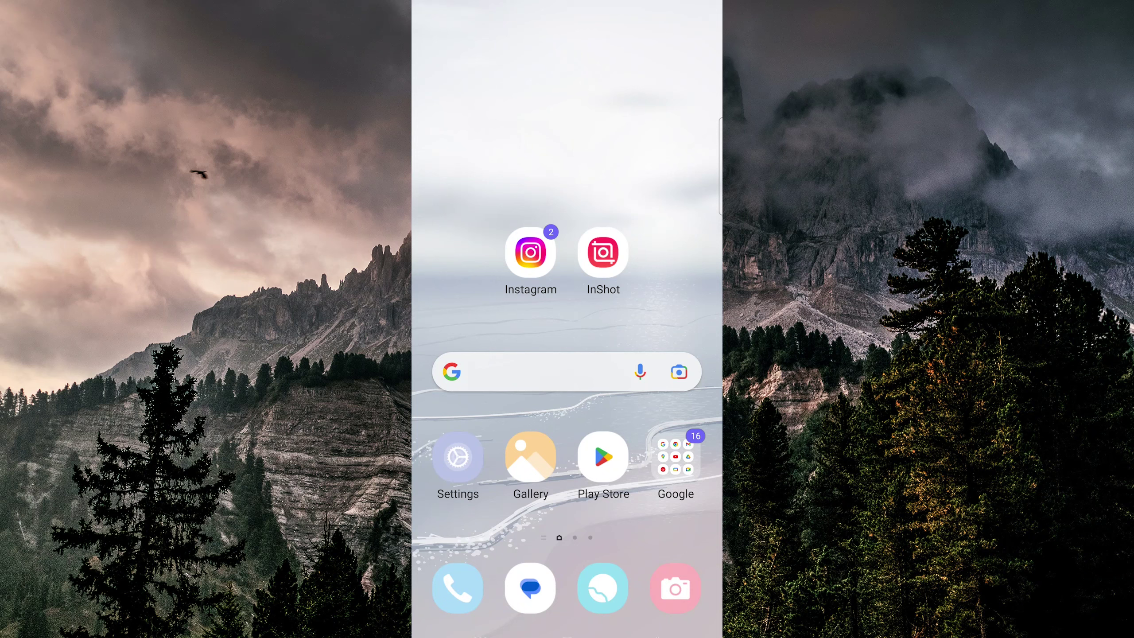
- Launch Instagram from the home screen and go to your own profile
{"action": "left_click", "coordinate": [530, 252]}
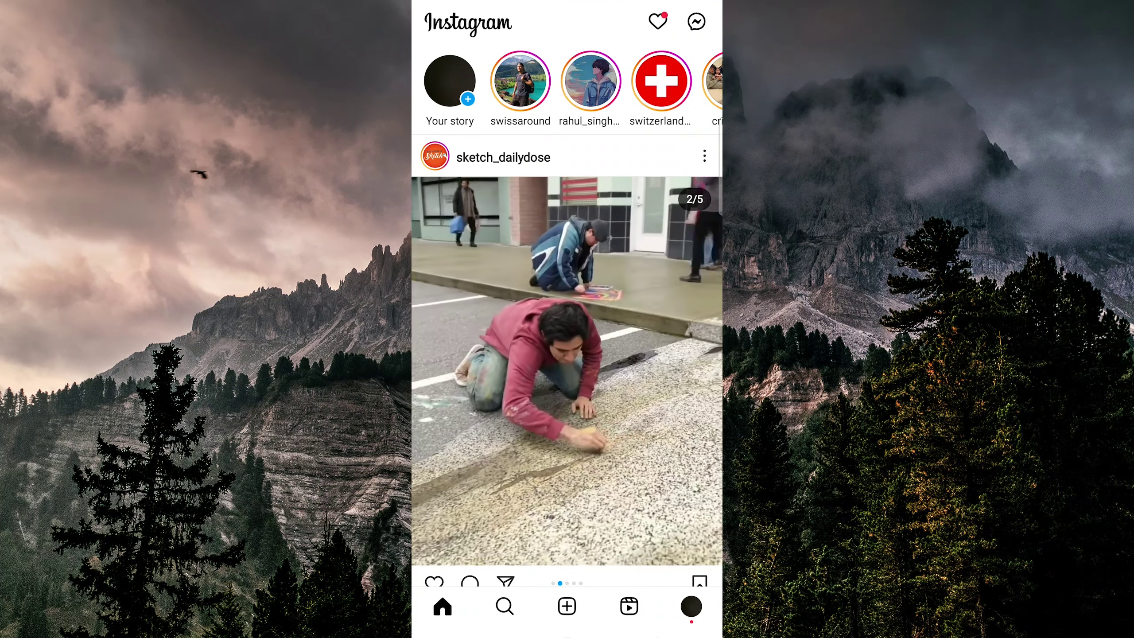
{"action": "left_click", "coordinate": [691, 606]}
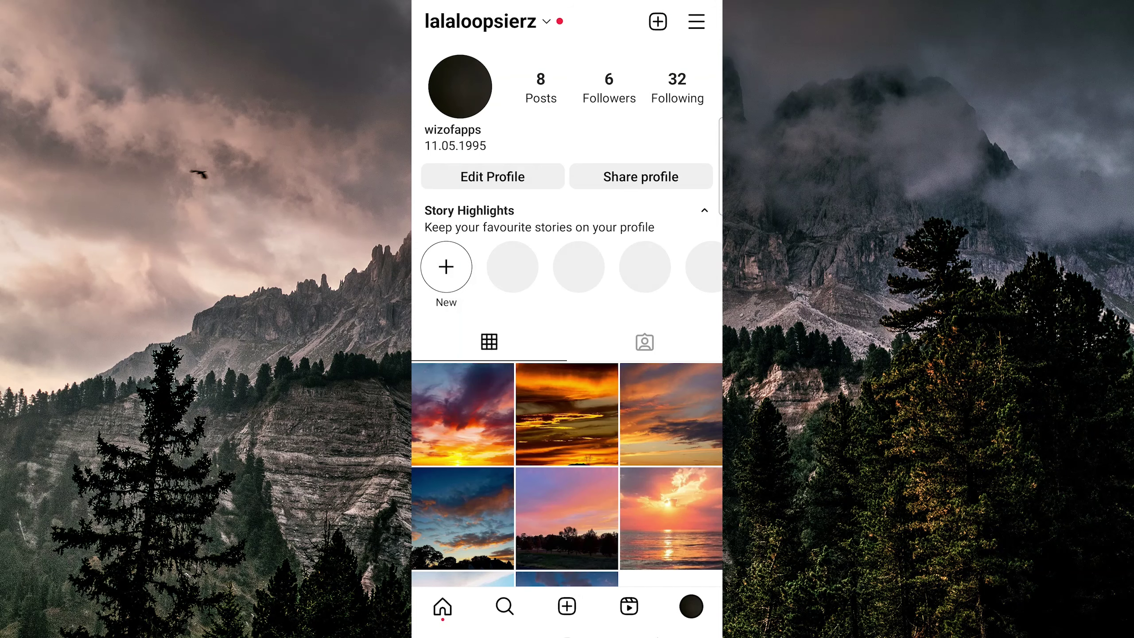
- Open Recently Deleted from Your activity to see the two deleted duck posts
{"action": "left_click", "coordinate": [696, 21]}
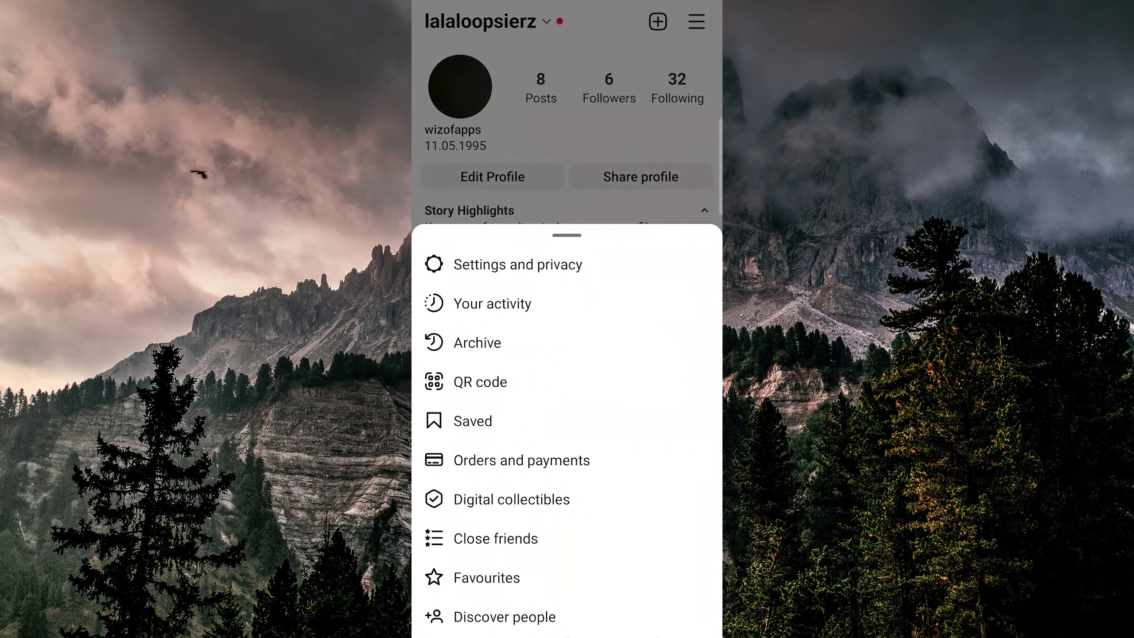
{"action": "left_click", "coordinate": [493, 293]}
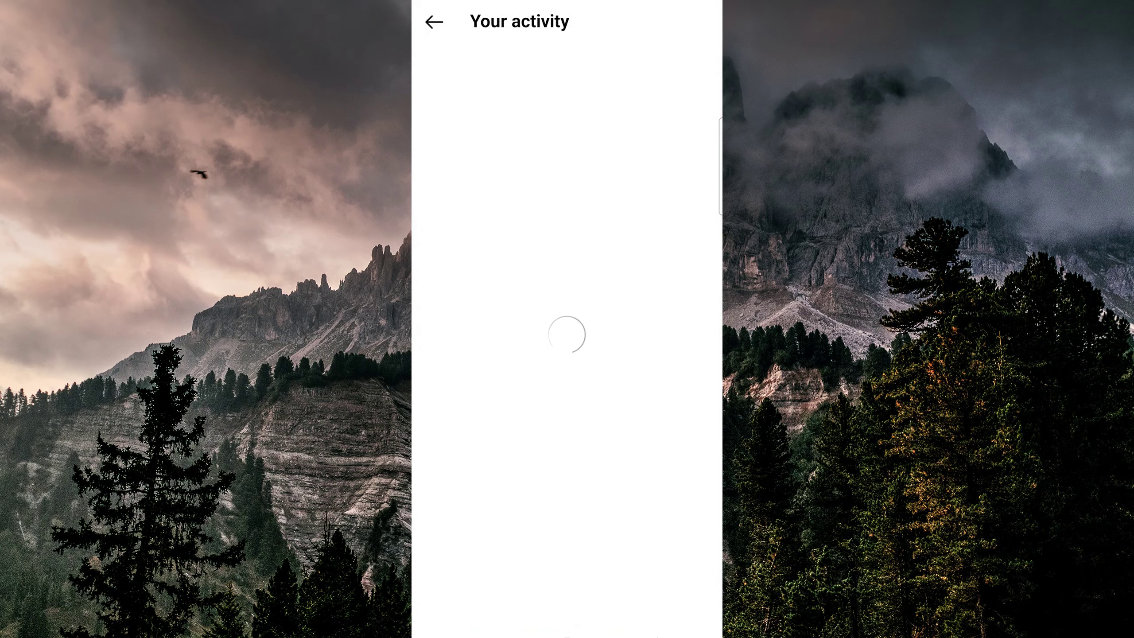
{"action": "left_click_drag", "start_coordinate": [567, 609], "coordinate": [567, 370]}
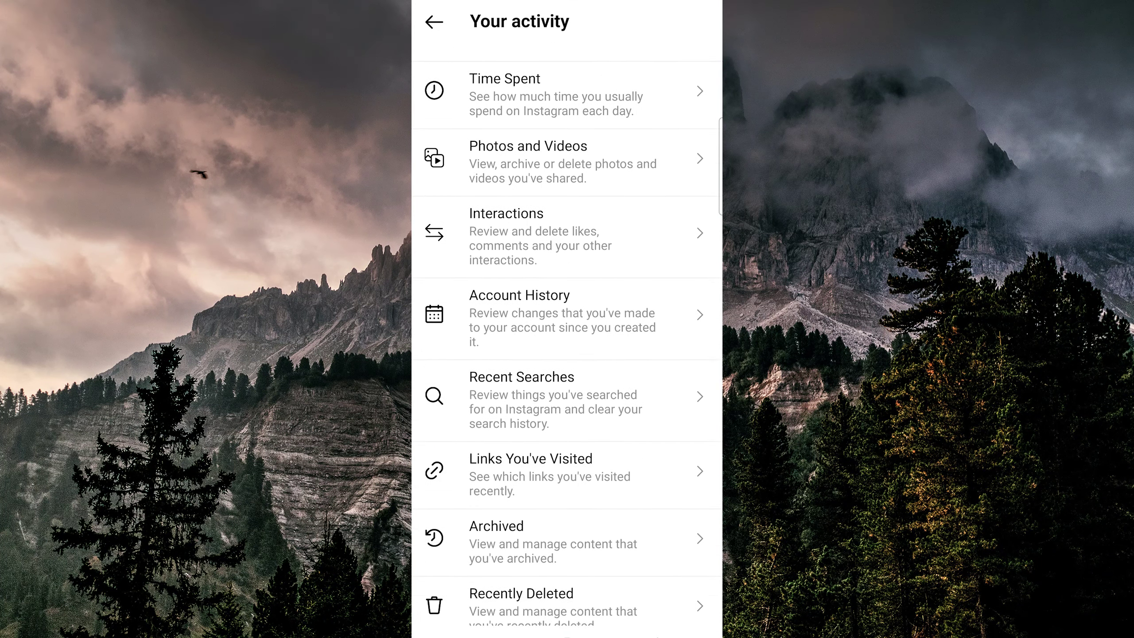
{"action": "left_click", "coordinate": [567, 510]}
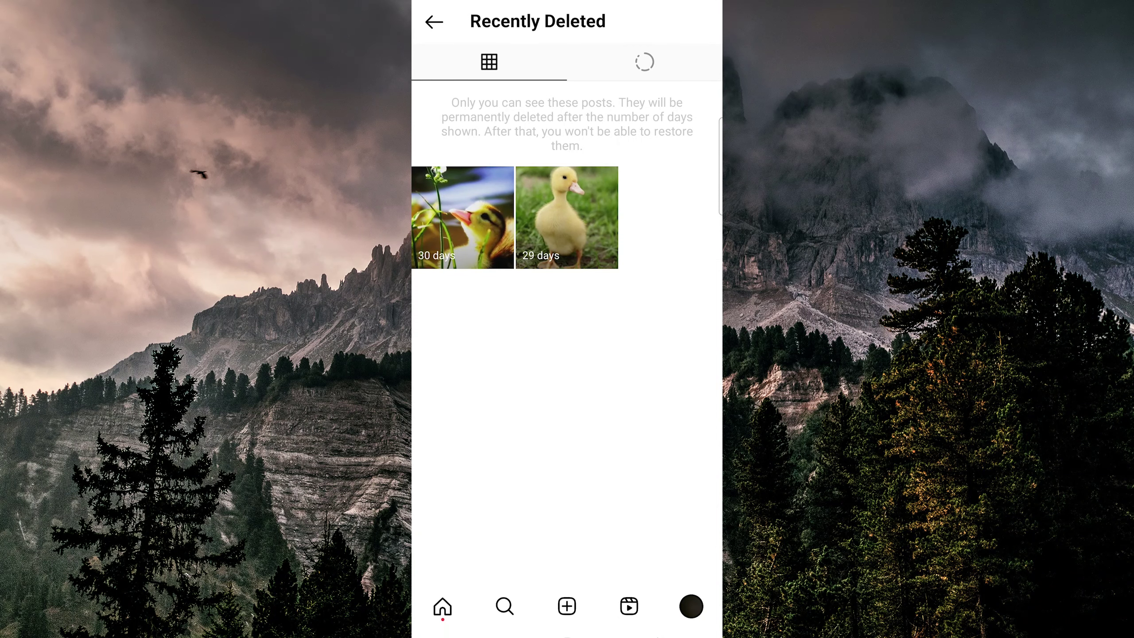
- Switch Recently Deleted to the stories view showing duck, keyboard and flower stories
{"action": "left_click", "coordinate": [645, 61]}
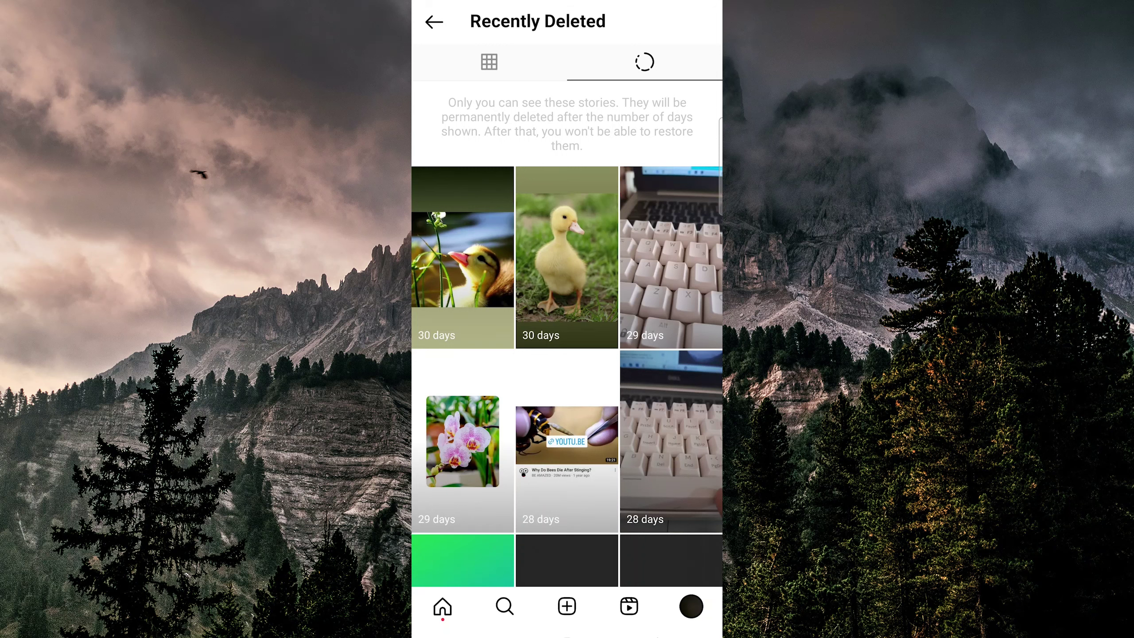
- Open the deleted duckling story and choose Restore from its More options
{"action": "left_click", "coordinate": [462, 257]}
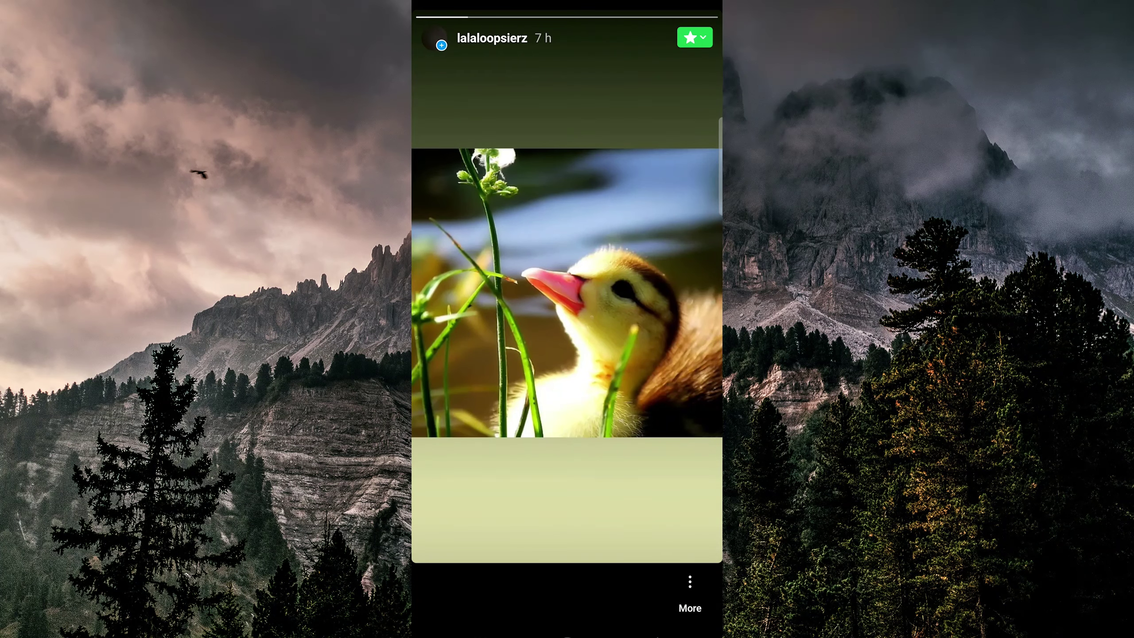
{"action": "left_click", "coordinate": [690, 594]}
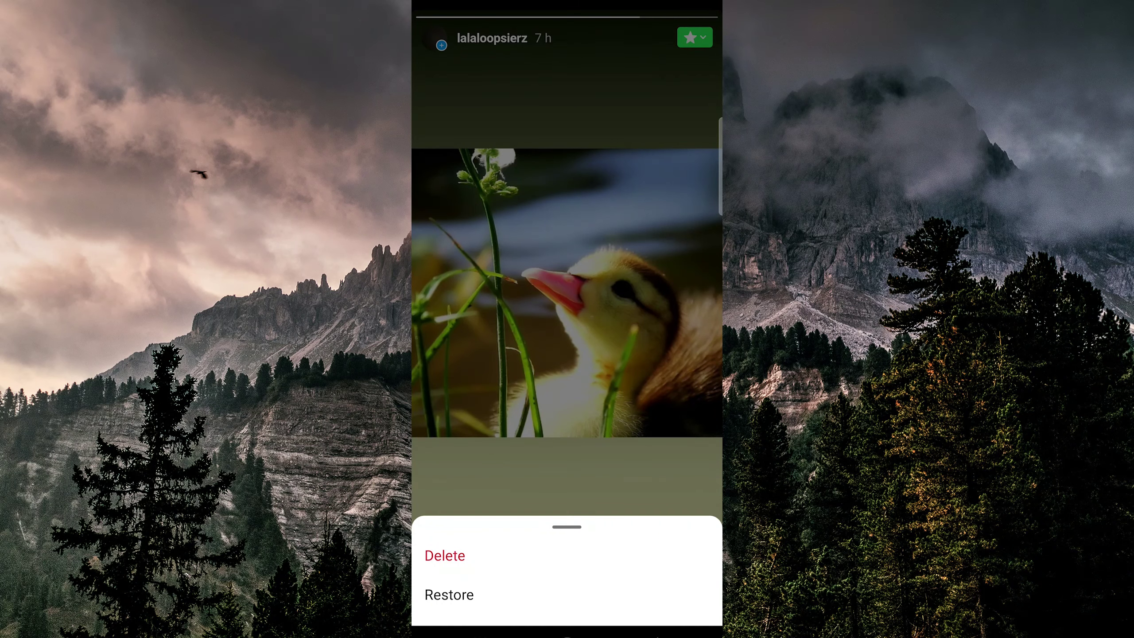
{"action": "left_click", "coordinate": [449, 595]}
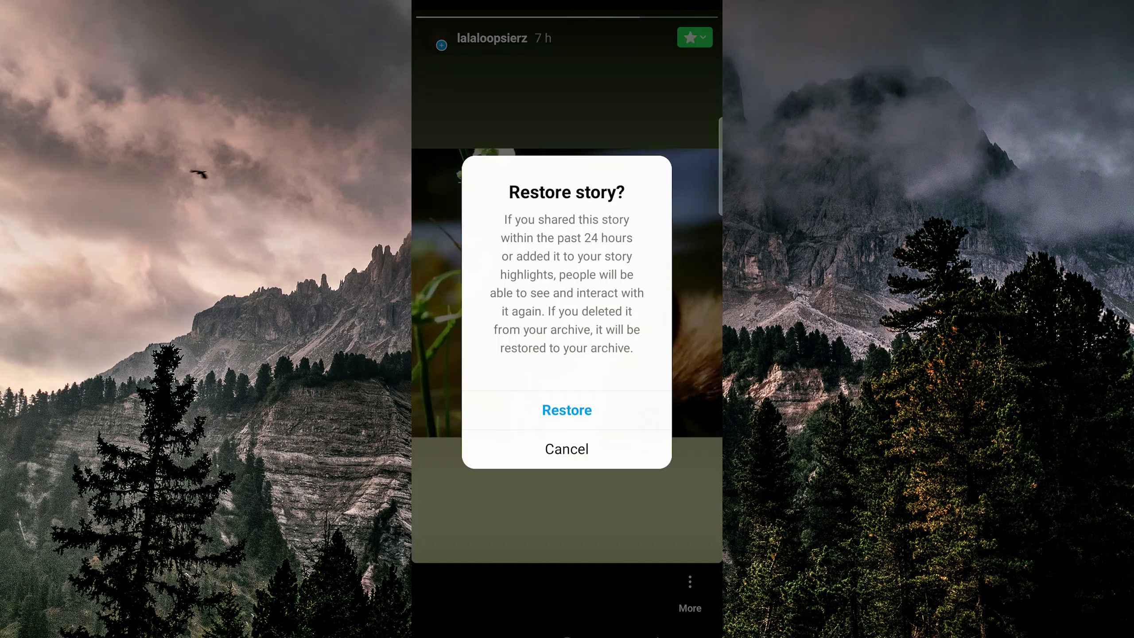